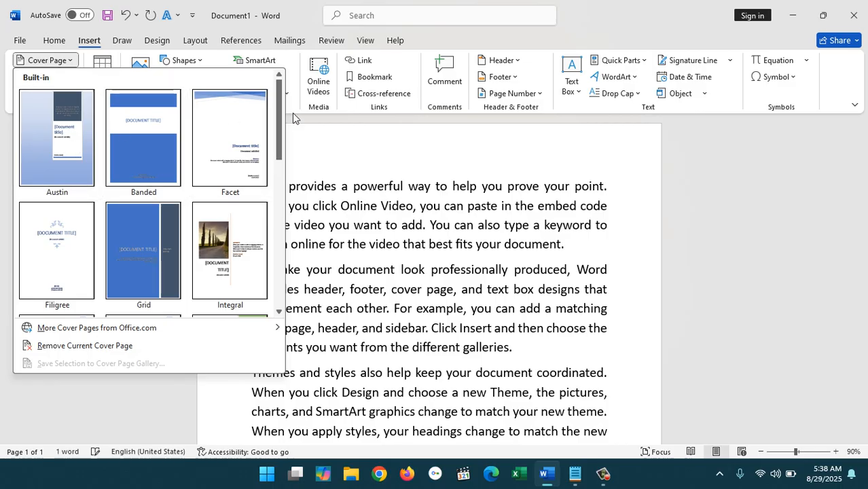
- Insert the Whisp cover page design from the Cover Page gallery
left_click_drag(284, 142, 225, 285)
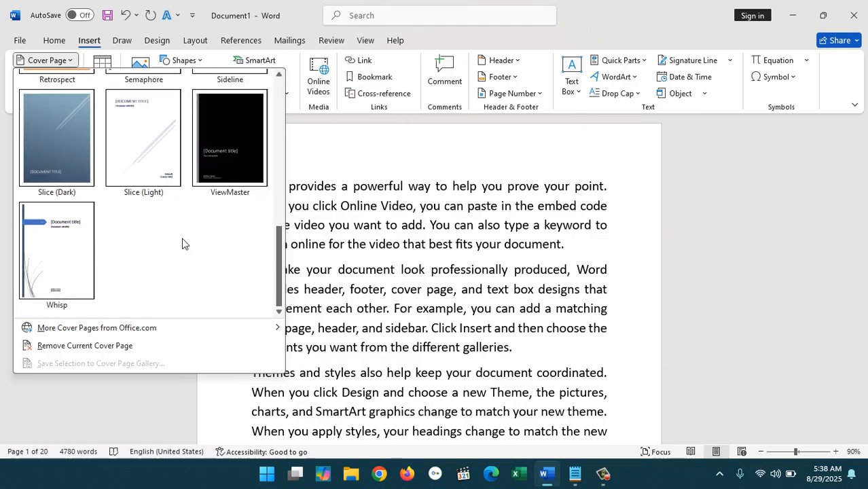
left_click(59, 256)
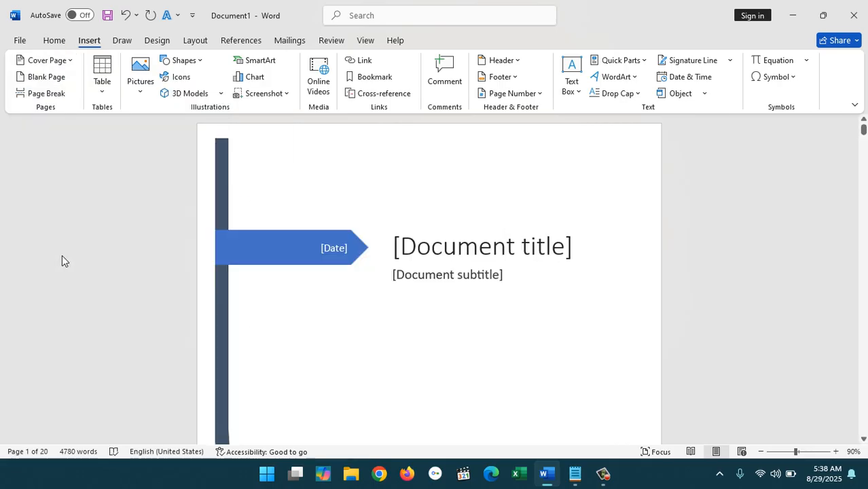
mouse_move(863, 129)
left_mouse_down()
mouse_move(864, 143)
mouse_move(865, 128)
left_mouse_up()
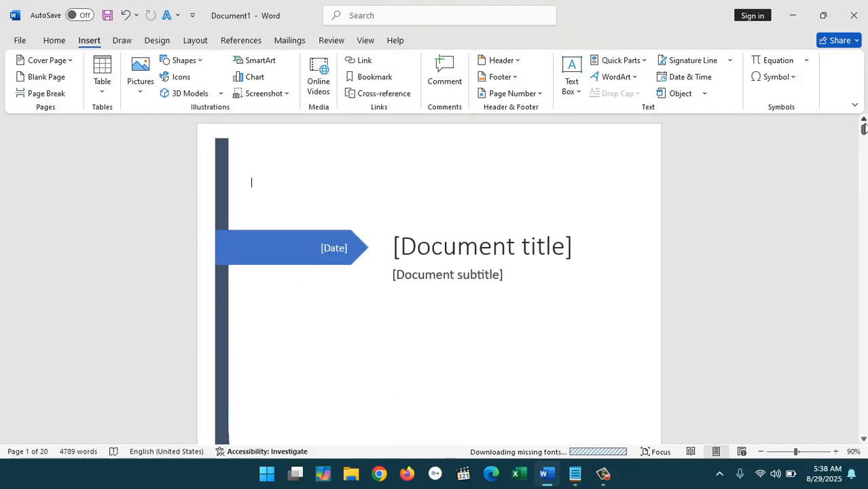
- Set the cover date to today (8/29/2025) and enter the title 'MS OFFICE PRO'
left_click(336, 248)
left_click(359, 248)
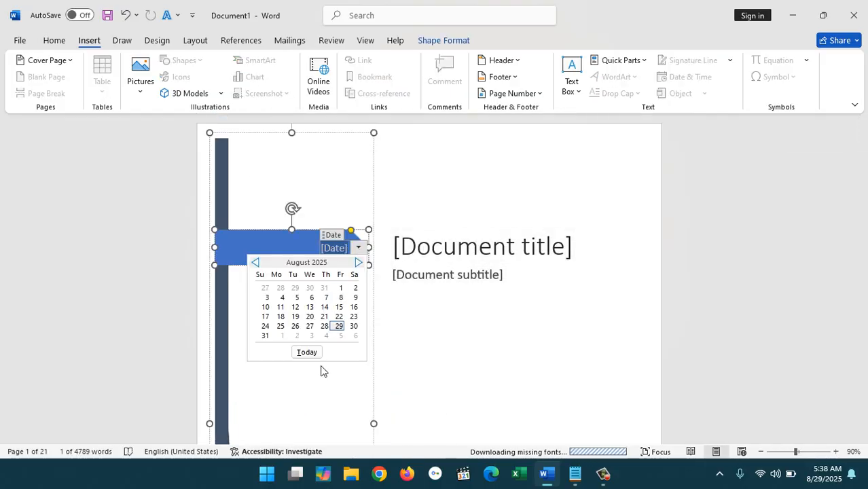
left_click(307, 352)
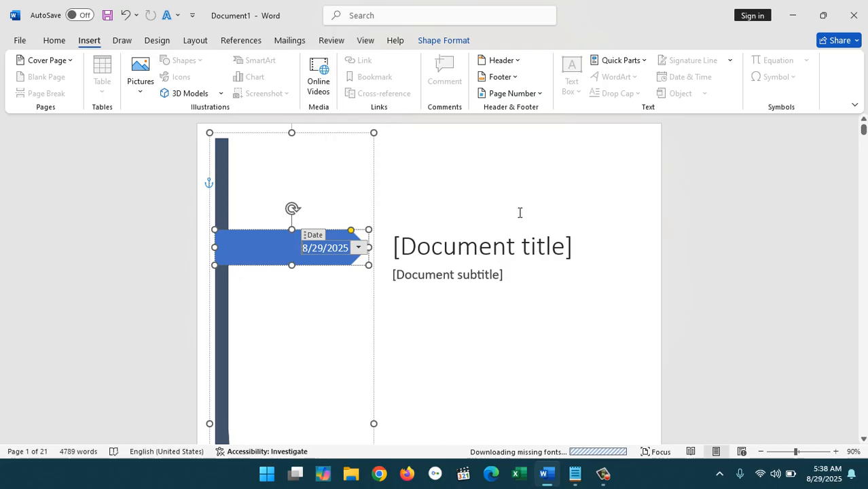
left_click(484, 243)
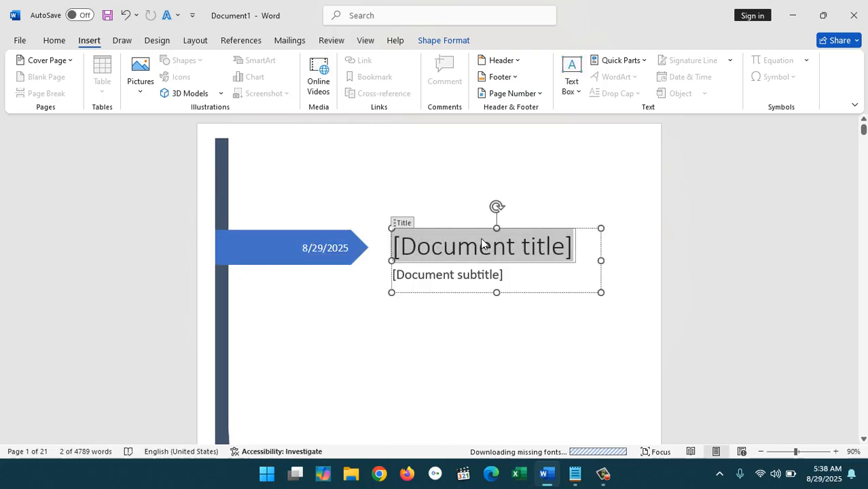
type("MS OFFICE FU")
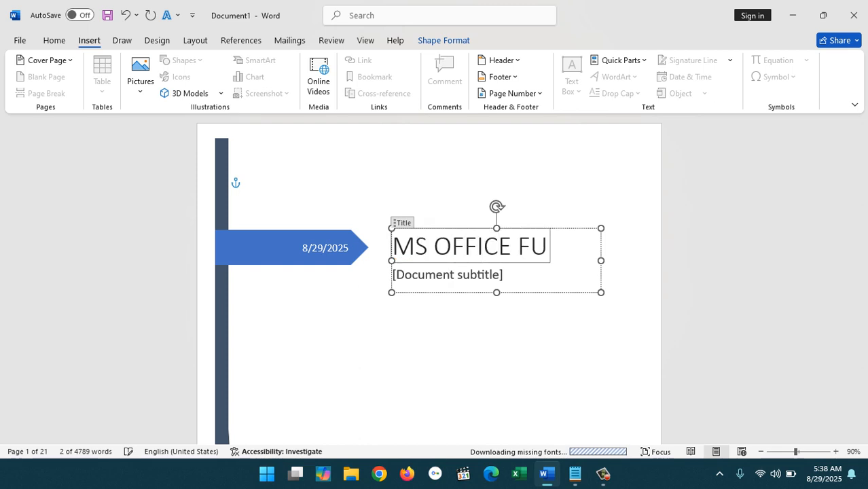
key("BackSpace")
key("BackSpace")
type("PRO")
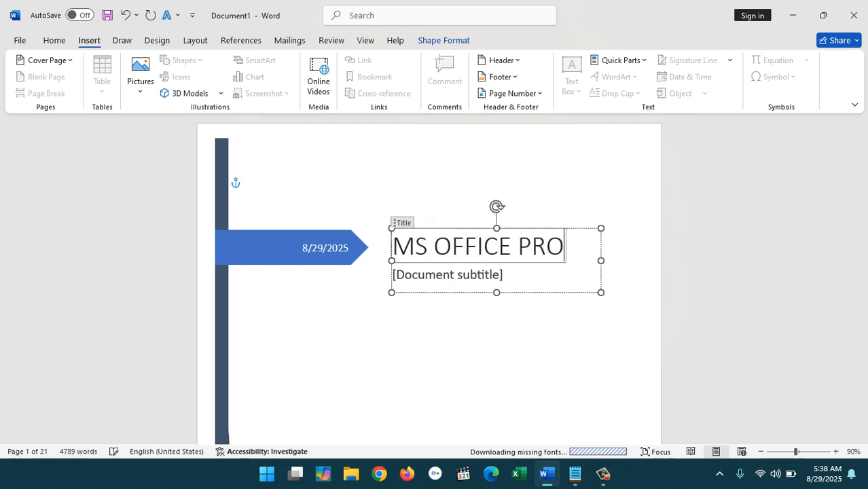
- Enter the subtitle 'MS WORD (With Full Detail)' on the cover page
left_click(468, 272)
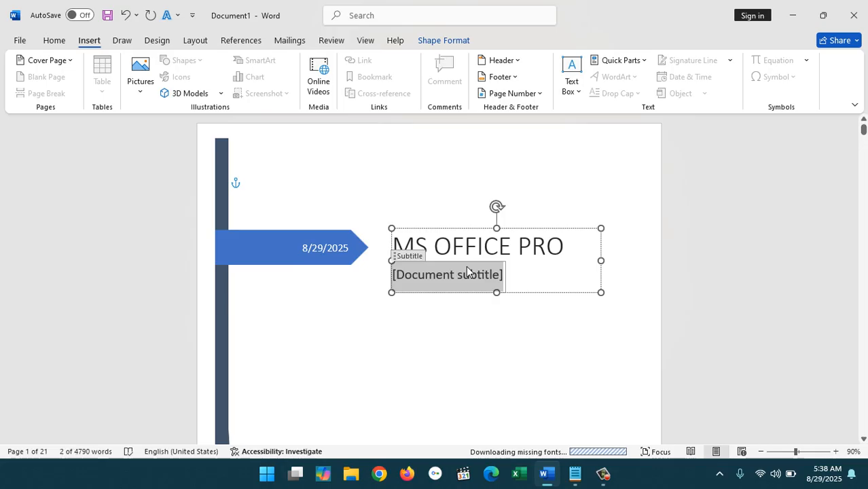
type("MS WORD")
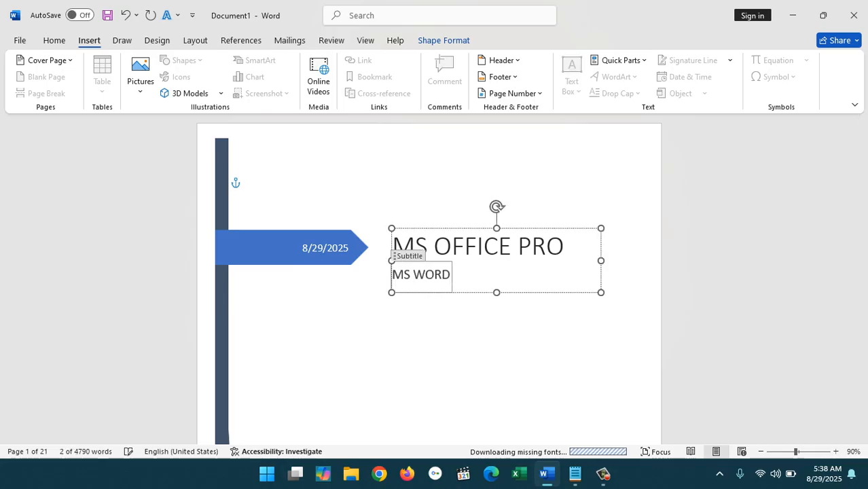
type(" (With FUl")
key("BackSpace")
key("BackSpace")
type("ull")
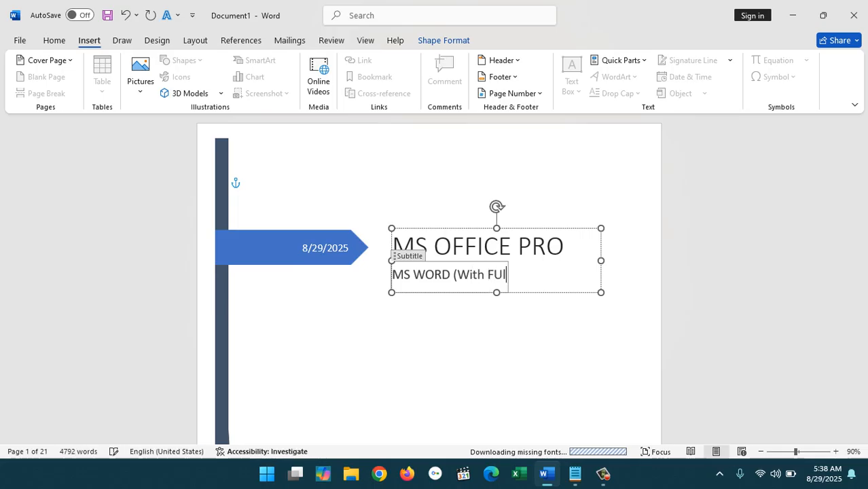
type(" Detial")
key("BackSpace")
key("BackSpace")
key("BackSpace")
type("ail)")
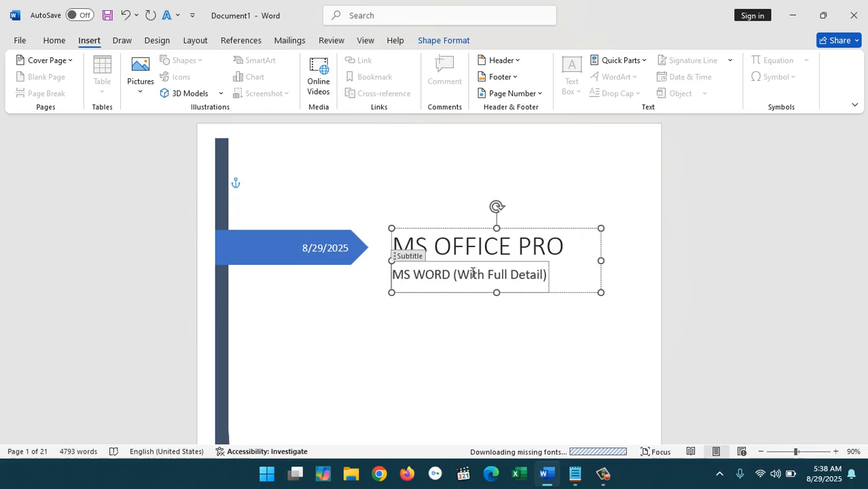
left_click(580, 305)
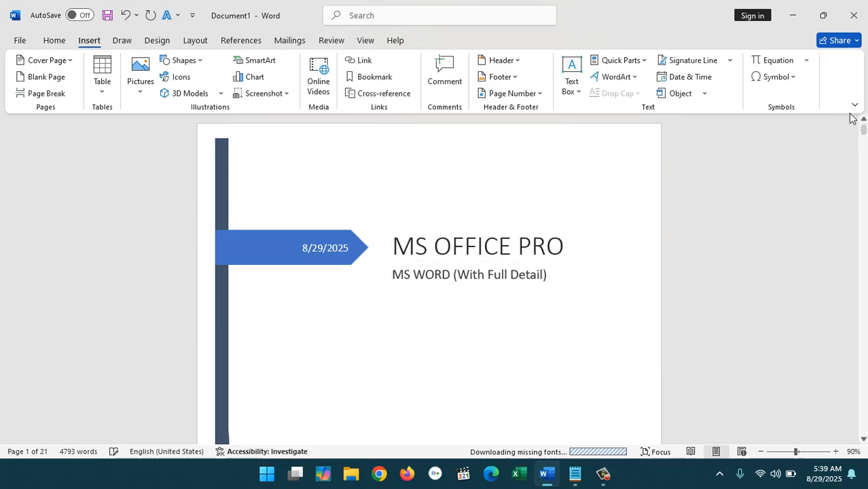
- Enlarge the author field's font two sizes and replace it with the new author's name
scroll(865, 135, "down", 3)
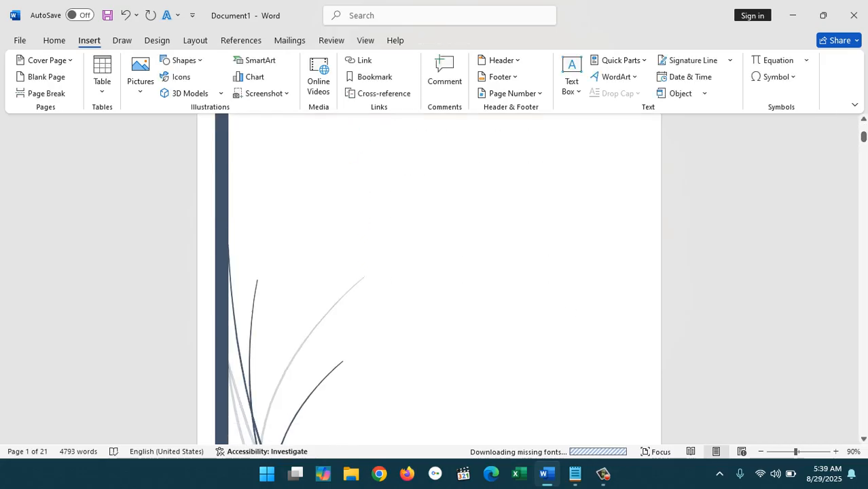
scroll(865, 139, "down", 5)
left_click_drag(864, 143, 863, 136)
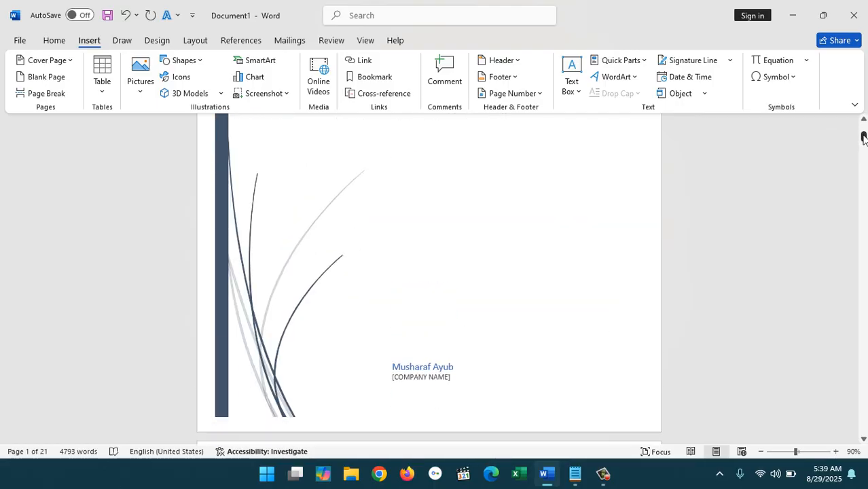
left_click(426, 369)
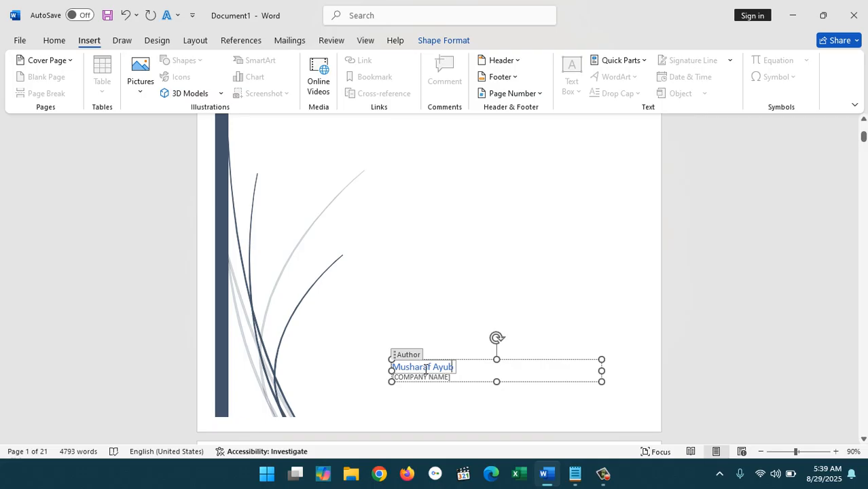
triple_click(422, 368)
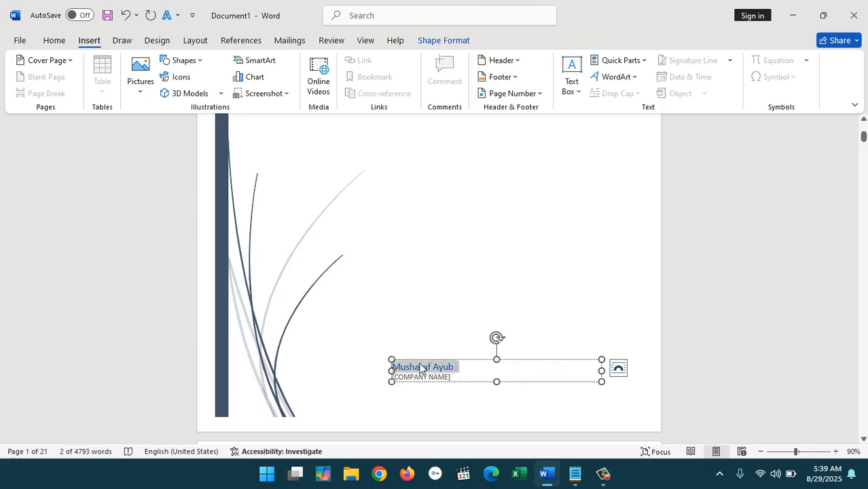
key("ctrl+shift+period")
key("ctrl+shift+period")
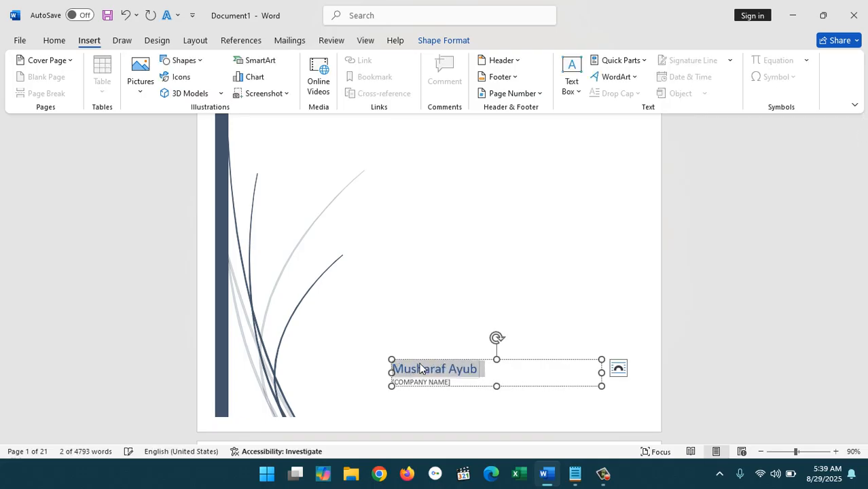
key("ctrl+shift+period")
type("M")
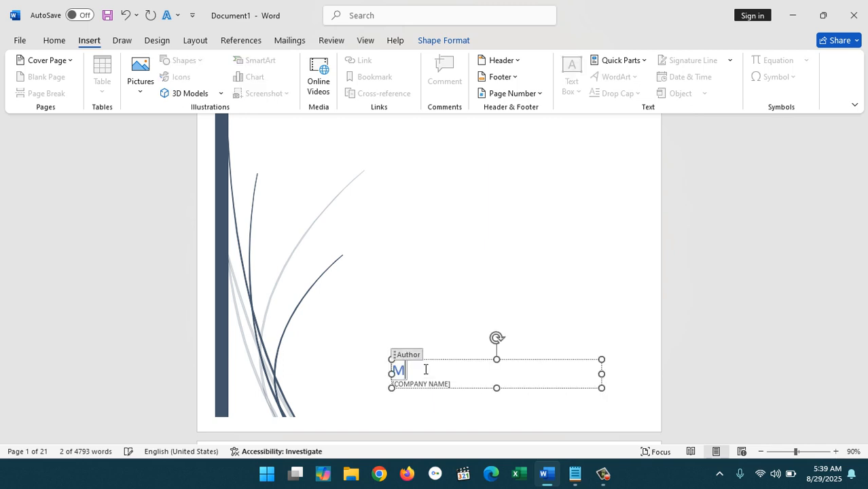
type("hammad Kha")
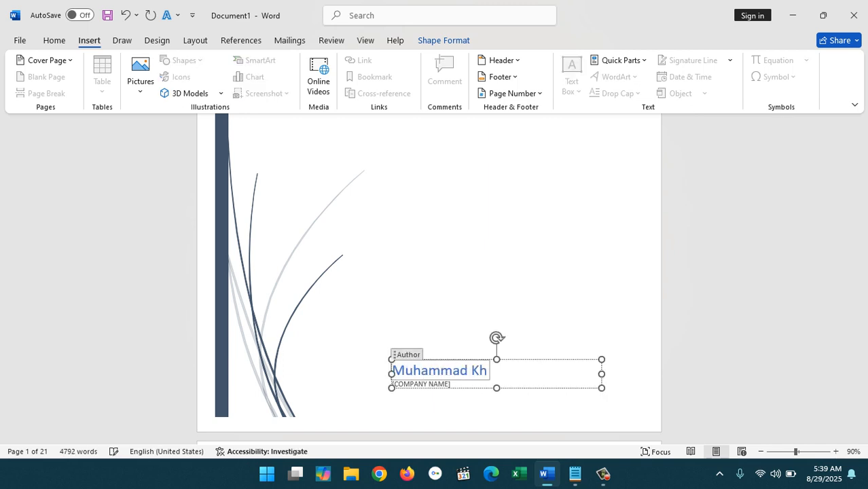
key("BackSpace")
key("BackSpace")
key("BackSpace")
type("Ali")
- Fill the company field with 'UNIVERSITY PUBLISHER'
left_click(433, 385)
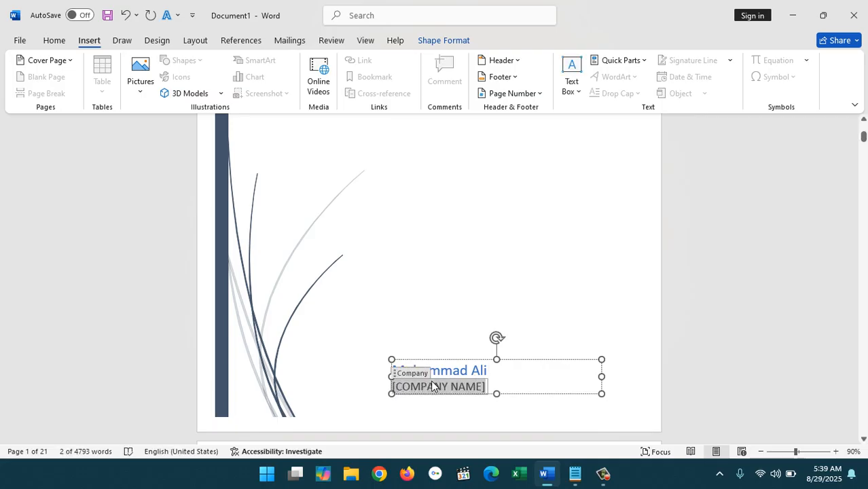
type("UNIVERSITY PUBLI")
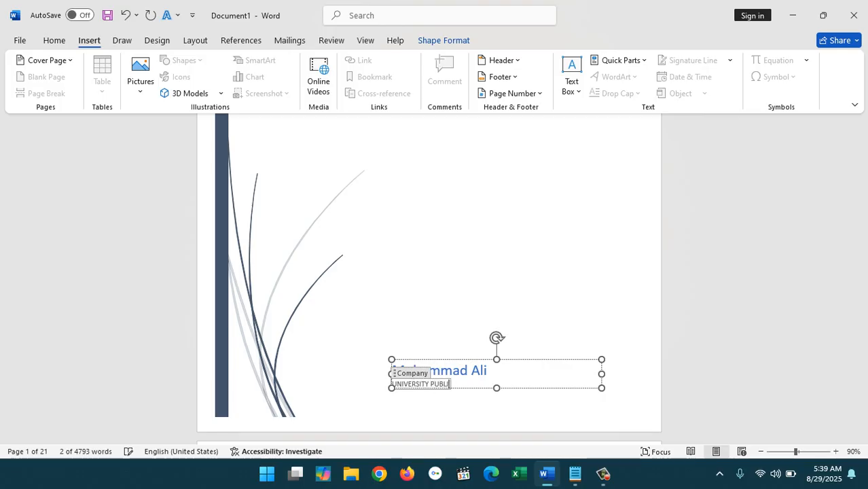
type("SHER")
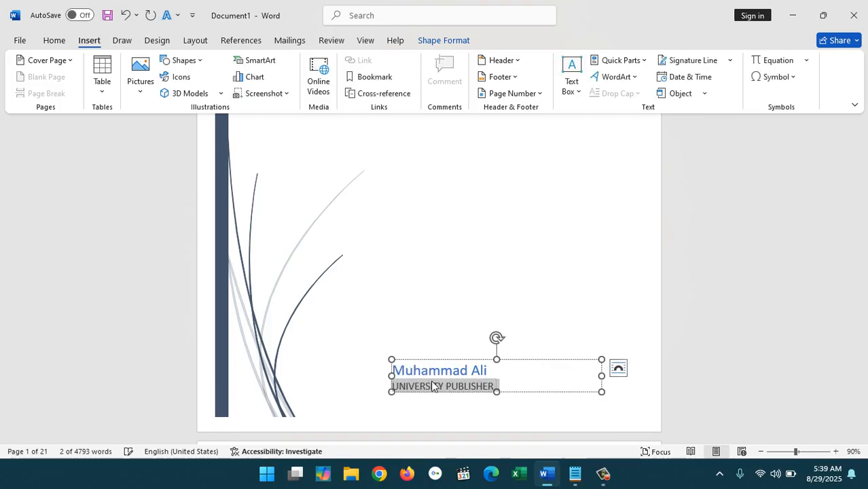
left_click(452, 272)
- Check the cover page in print preview, then bring up the MS OFFICE Fresh Class.txt notes
left_click_drag(863, 131, 864, 128)
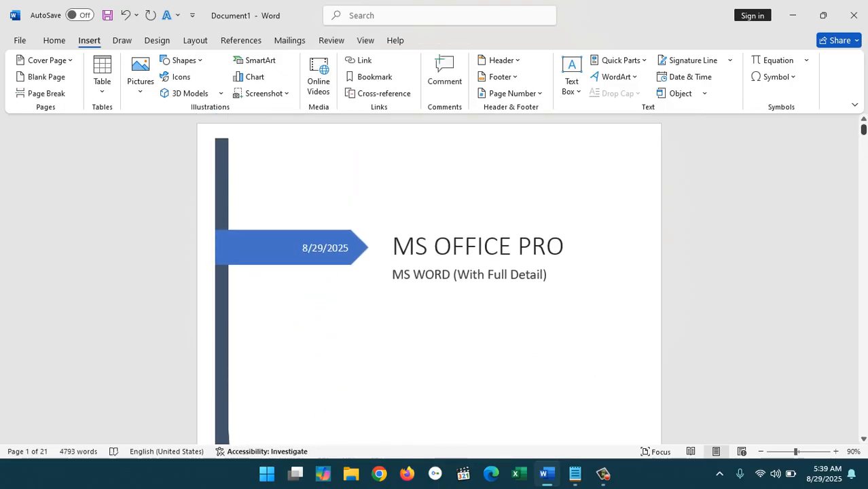
key("ctrl+p")
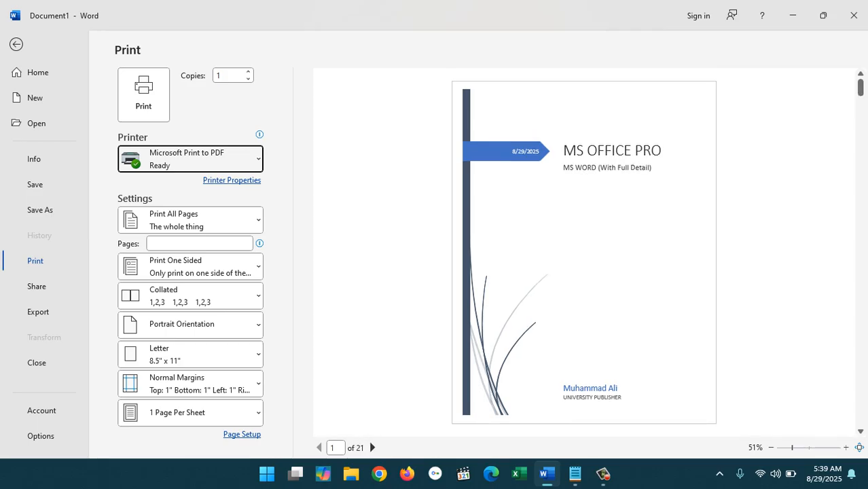
key("Escape")
key("alt+Tab")
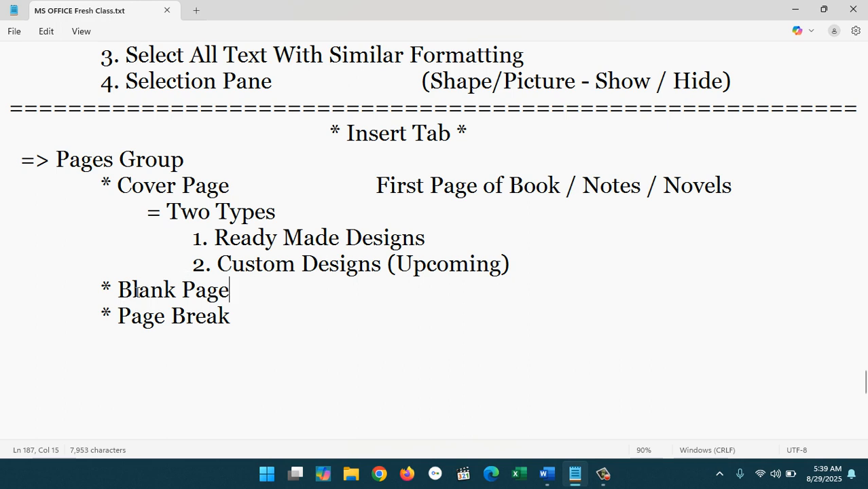
- Describe Blank Page as 'An Empty Page (Text - Mid)' in the notes, then return to Word
key("Tab")
key("Tab")
key("Tab")
key("Tab")
type("An Empty Pa")
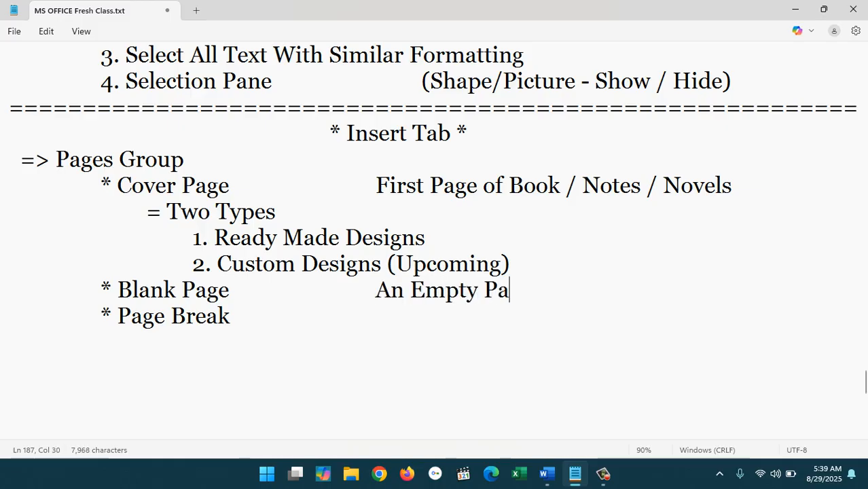
type("ge (TExt")
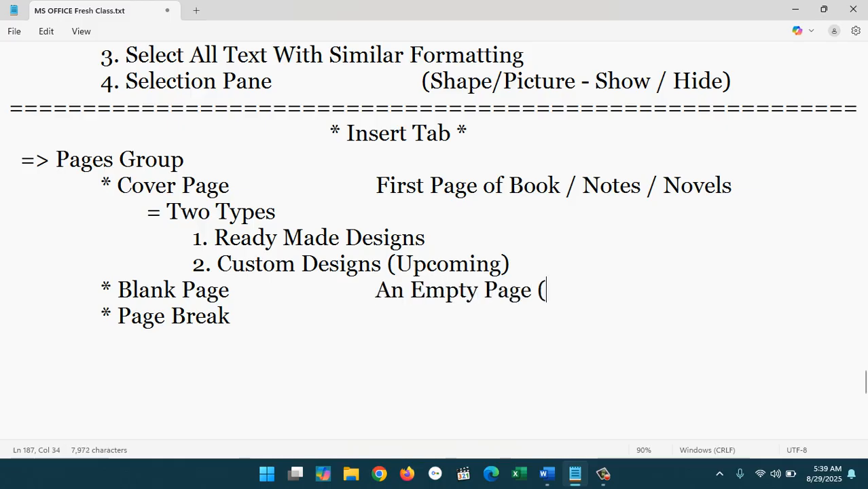
key("BackSpace")
key("BackSpace")
key("BackSpace")
key("BackSpace")
type("ext - Mid)")
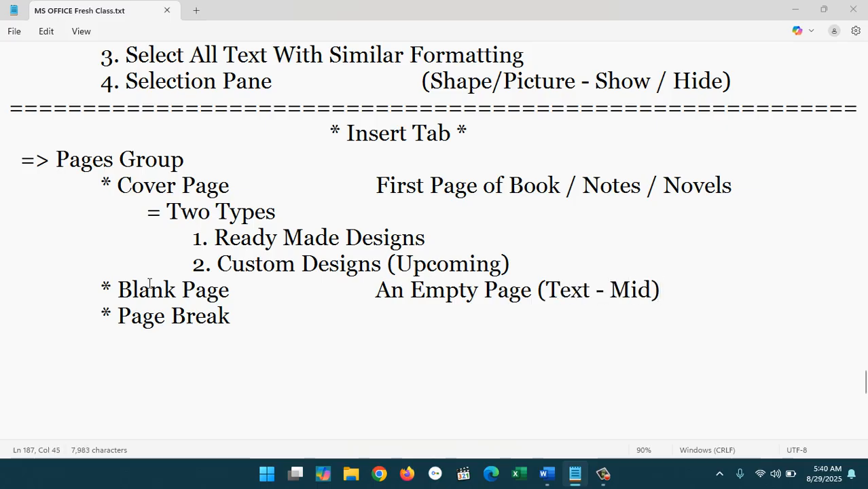
key("alt+Tab")
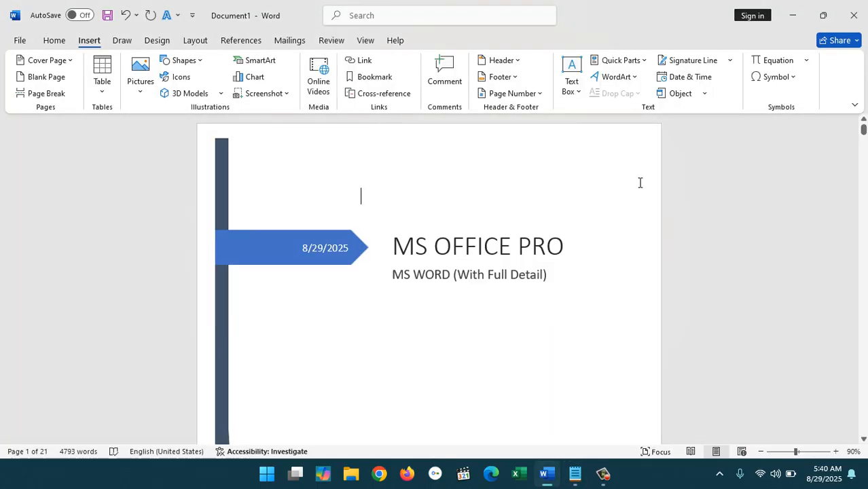
- Look through the Word document down to page 3, then switch to the Notepad notes
scroll(640, 183, "down", 12)
scroll(640, 183, "down", 5)
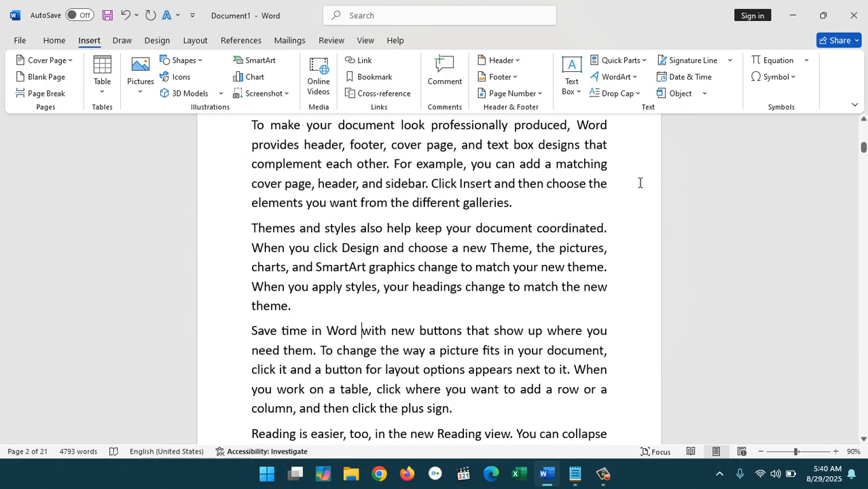
scroll(640, 182, "down", 10)
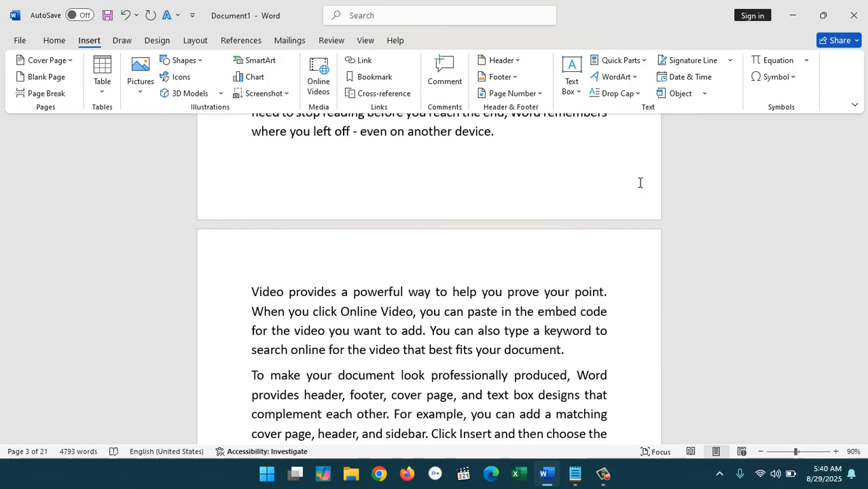
key("alt+Tab")
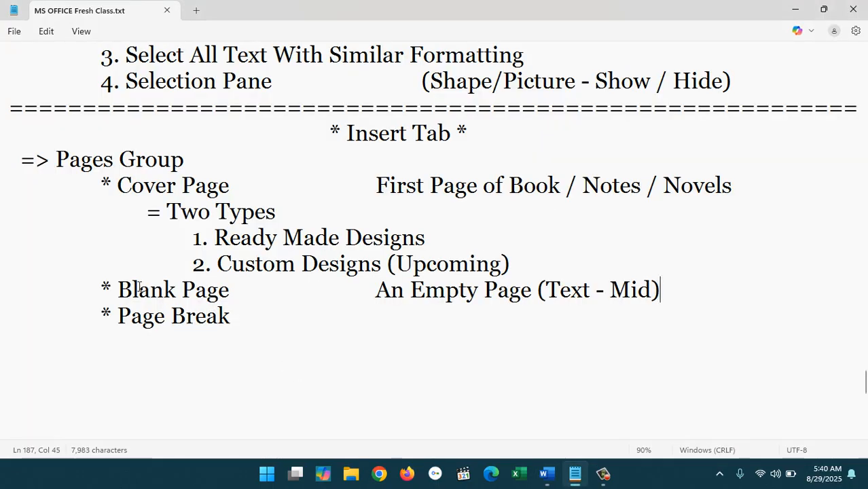
- Insert two blank pages before the 'Video provides…' text, bringing the document to 23 pages
key("alt+Tab")
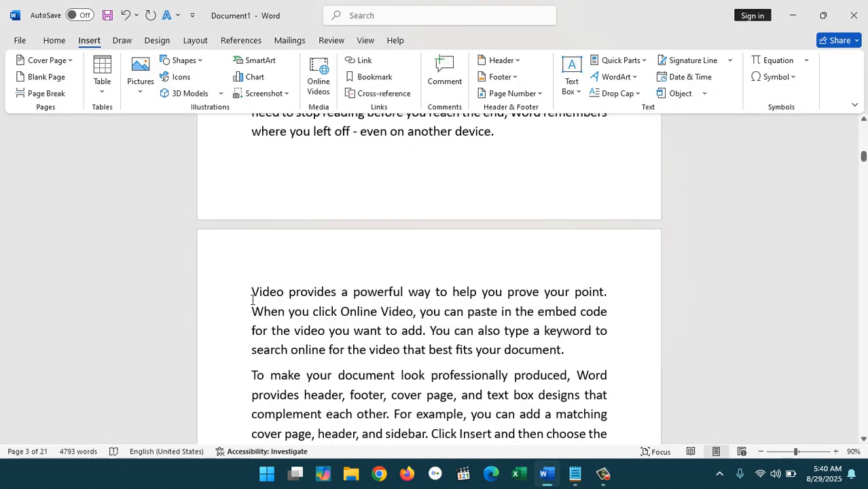
left_click(40, 78)
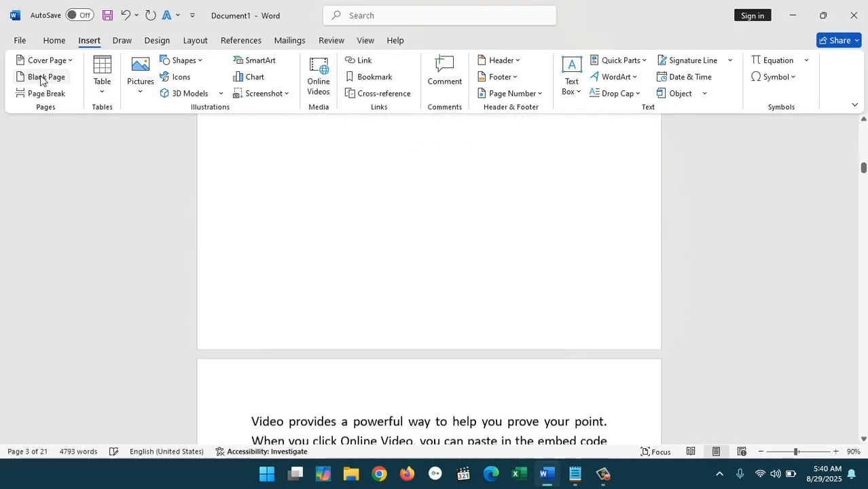
left_click_drag(862, 164, 865, 202)
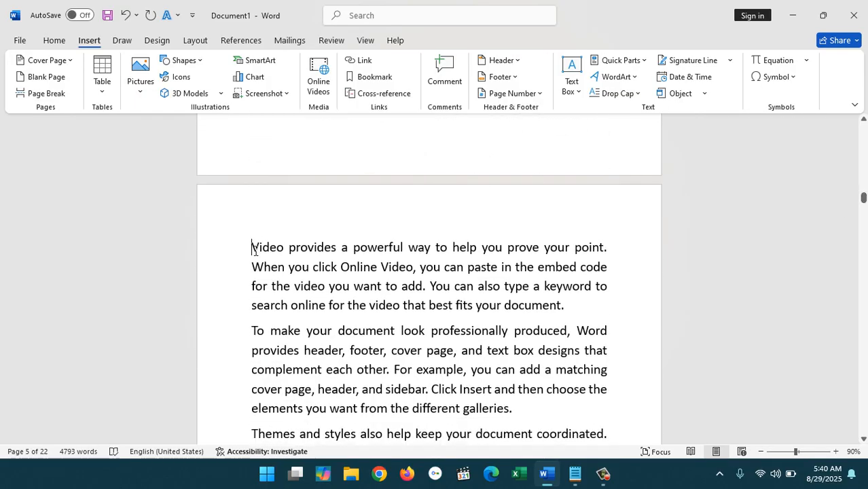
left_click(33, 77)
scroll(470, 206, "down", 7)
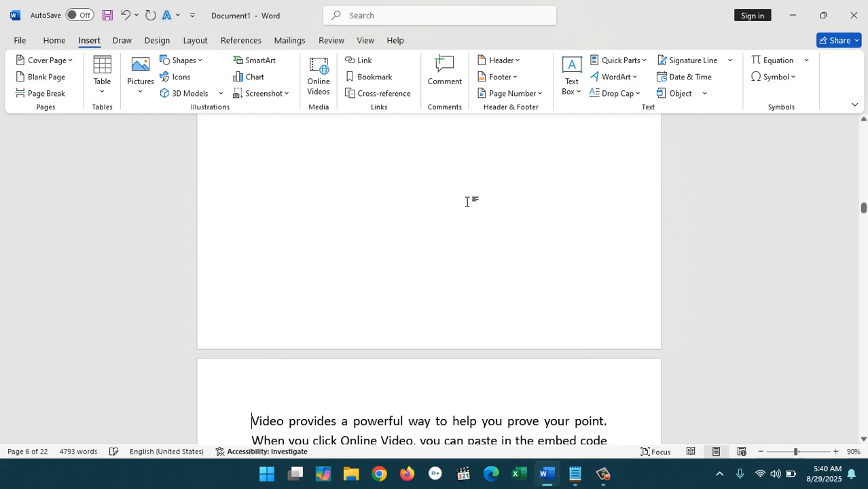
left_click_drag(863, 201, 864, 228)
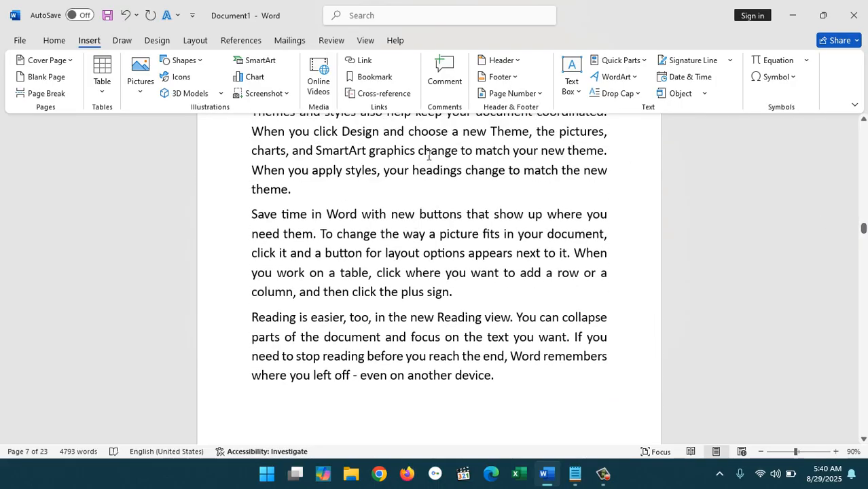
key("alt+Tab")
- Describe Page Break as 'Text (Next Page - Move) (Ctrl + Enter Key)' in the notes
left_click(267, 320)
key("Tab")
key("Tab")
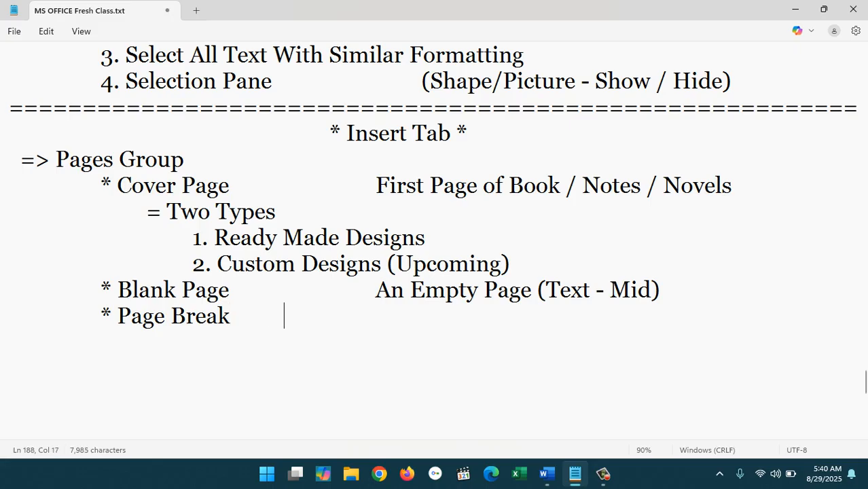
type("Text (Next Page - MOv")
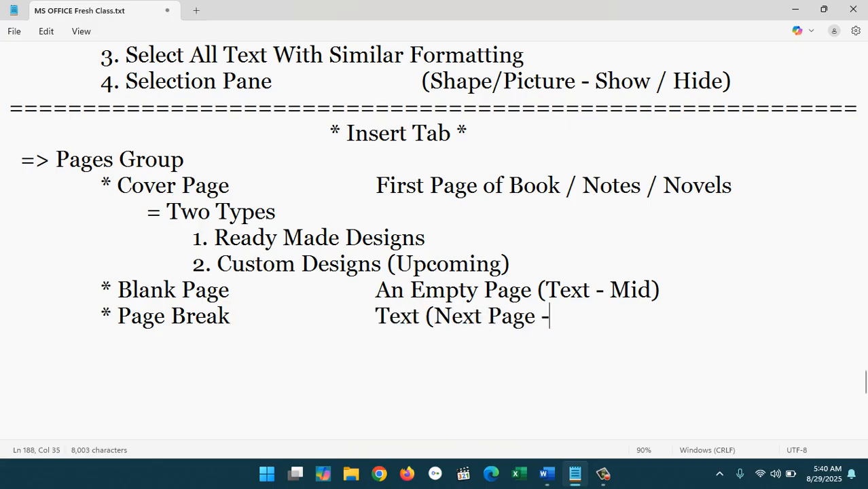
key("BackSpace")
key("BackSpace")
type("ove)")
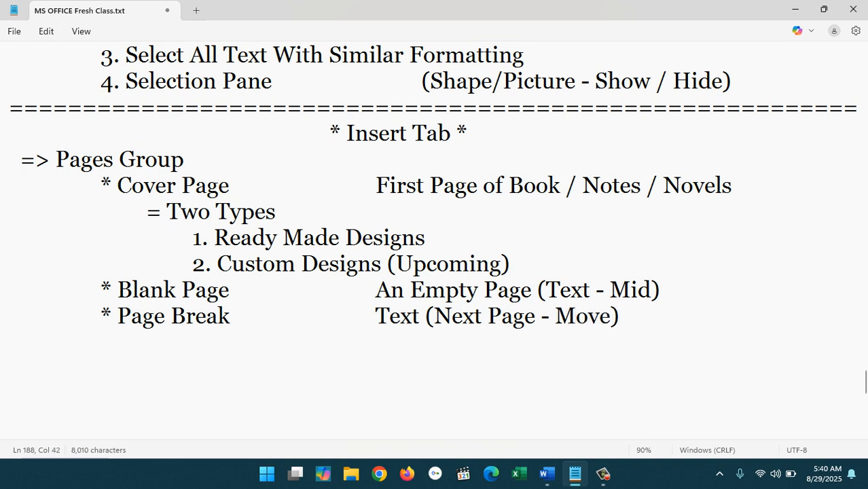
type(" (Ctrl+Enter Key")
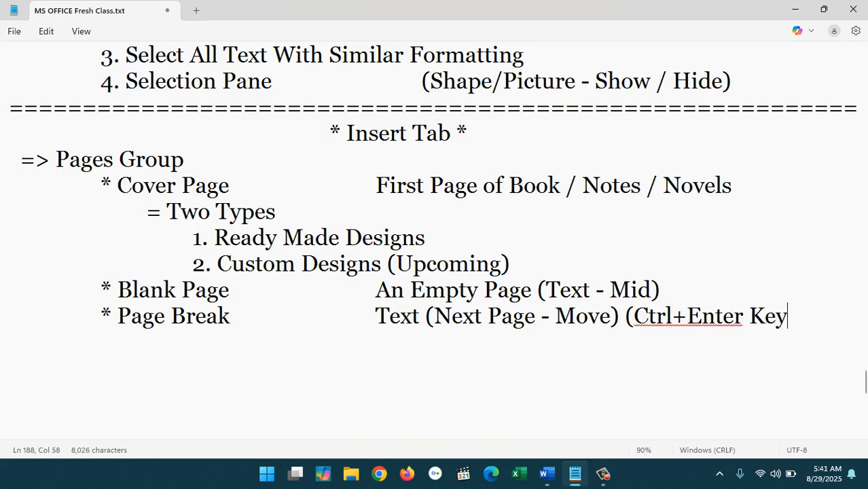
type(")")
key("ctrl+Left")
key("ctrl+Left")
key("ctrl+Left")
key("Right")
key("Right")
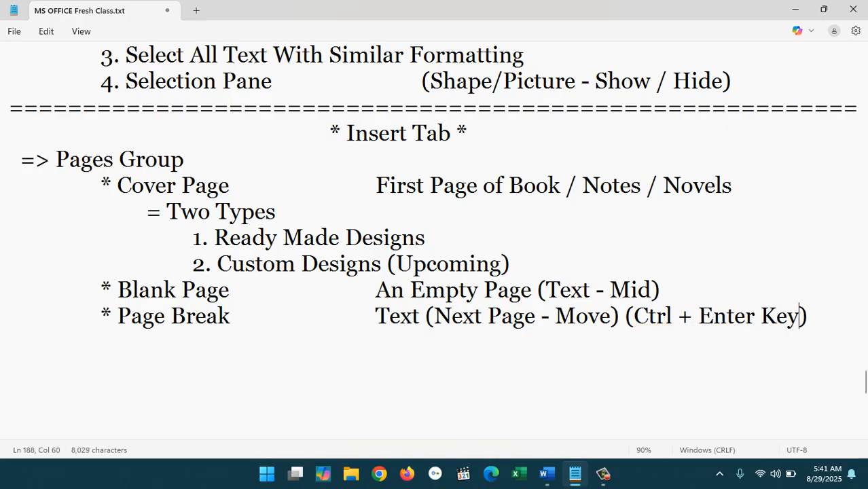
- Start 'Save time in Word' on a new page with a Ctrl+Enter page break
key("alt+Tab")
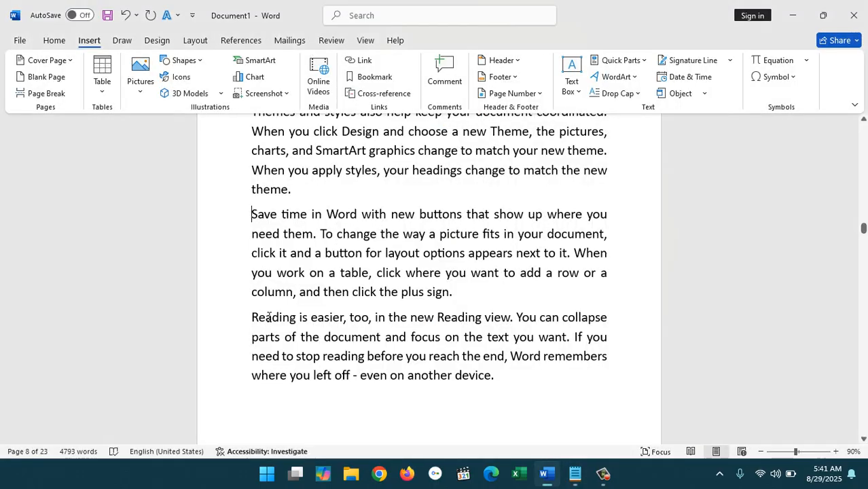
left_click_drag(864, 229, 864, 229)
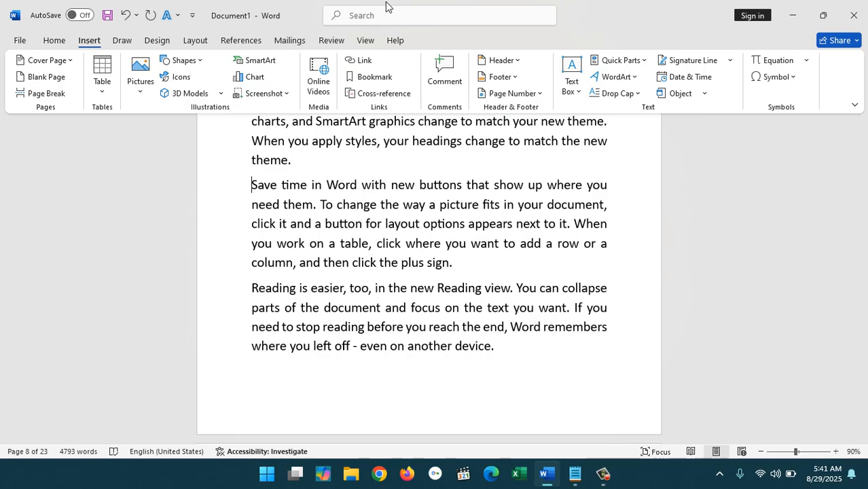
left_click(253, 188)
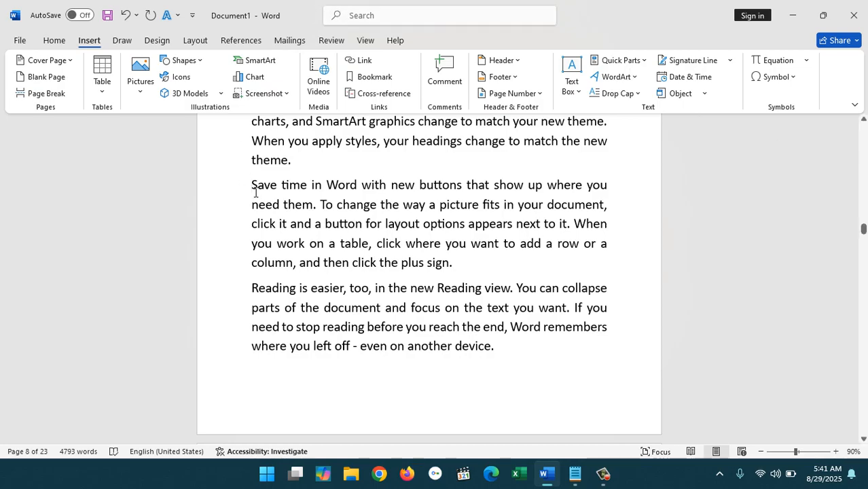
key("ctrl+Return")
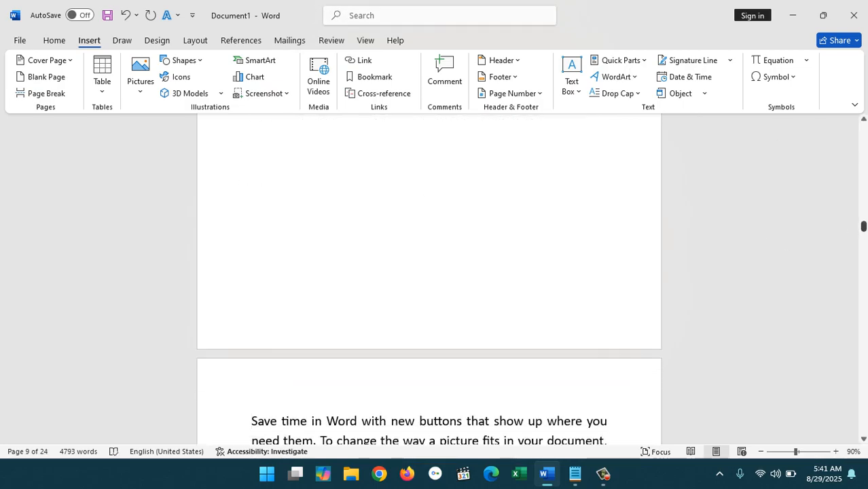
- Insert a page break before the 'Video provides…' paragraph, making 24 pages
left_click_drag(864, 226, 865, 246)
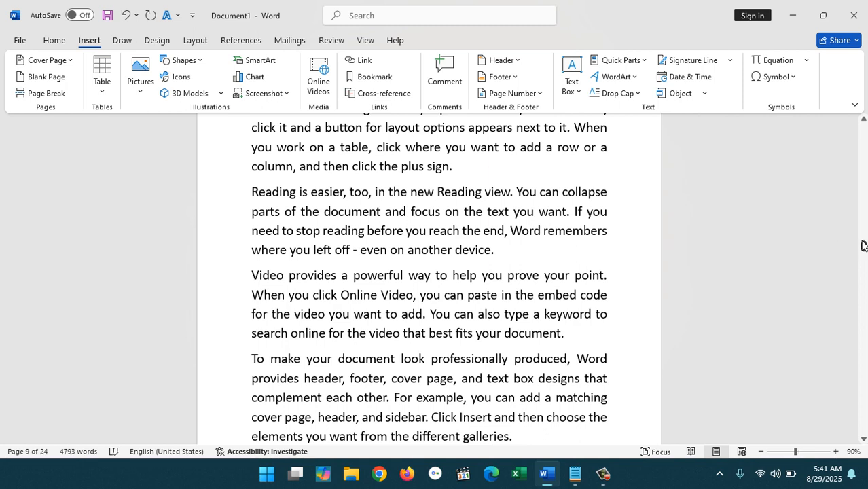
left_click(254, 282)
left_click(51, 93)
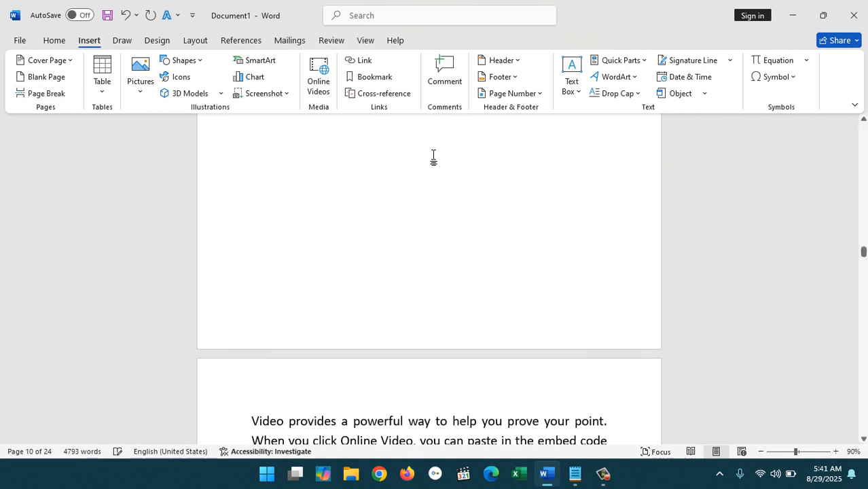
left_click_drag(863, 253, 864, 250)
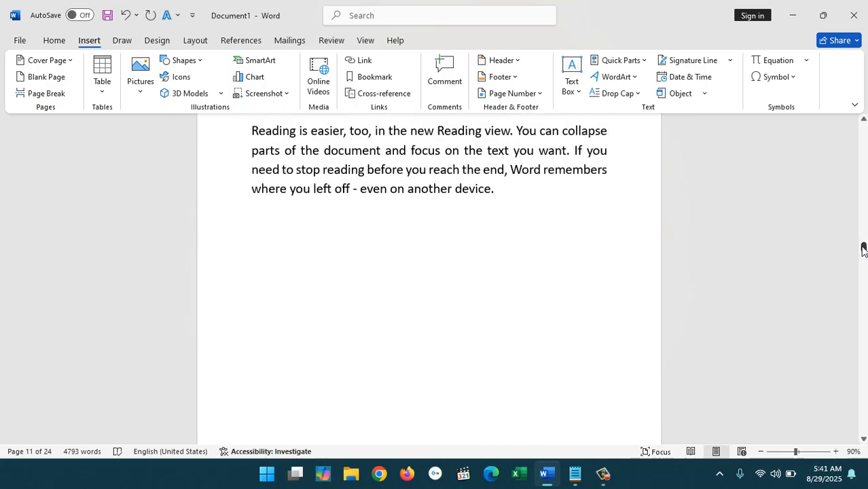
key("alt+Tab")
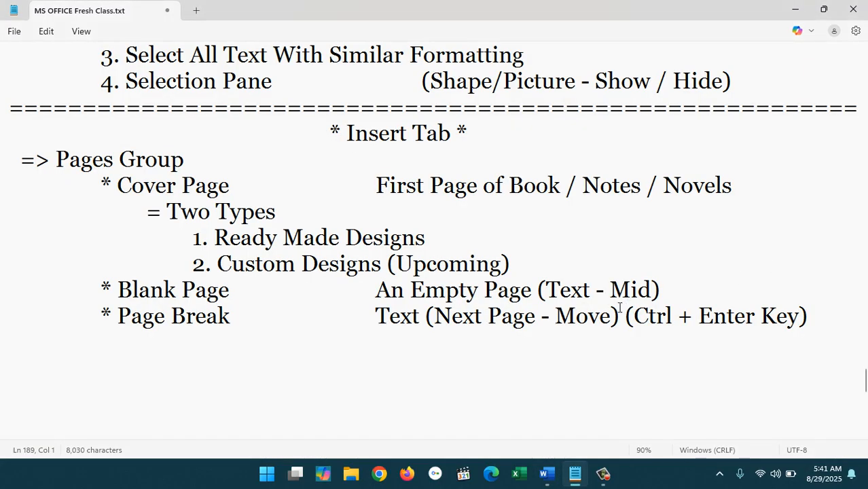
- Close the Pages Group notes with a row of equals signs and exit Notepad
type("====")
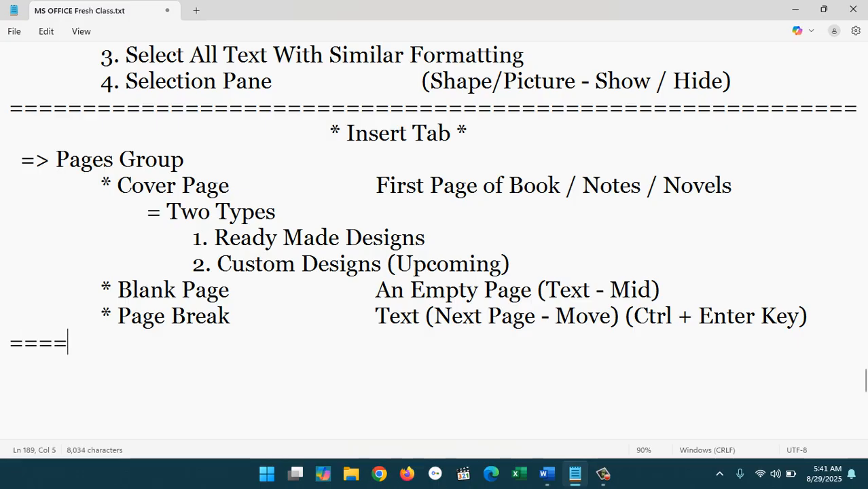
type("=====================")
type("===========================")
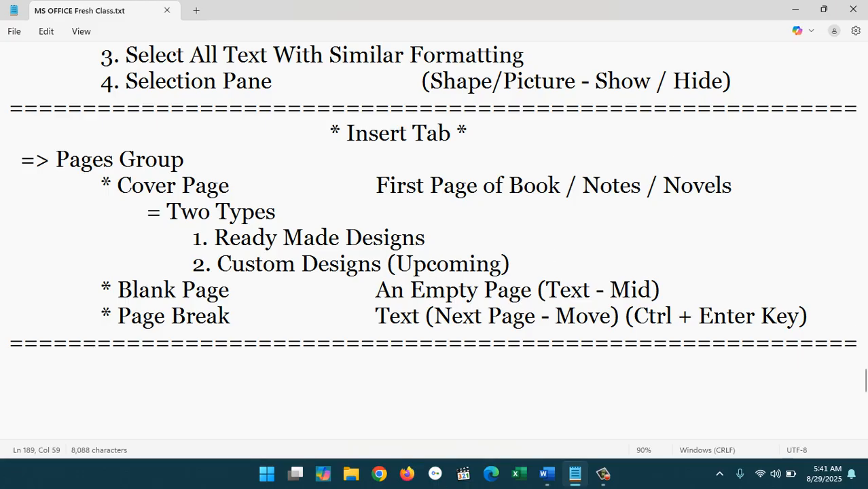
left_click(853, 9)
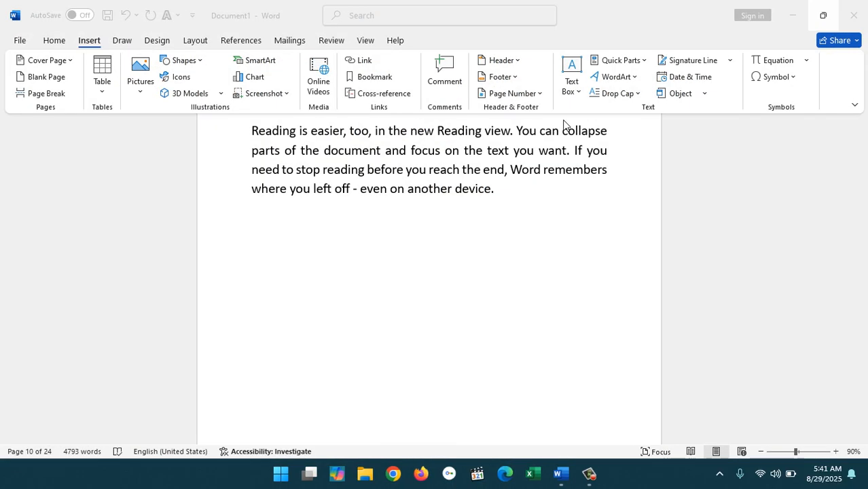